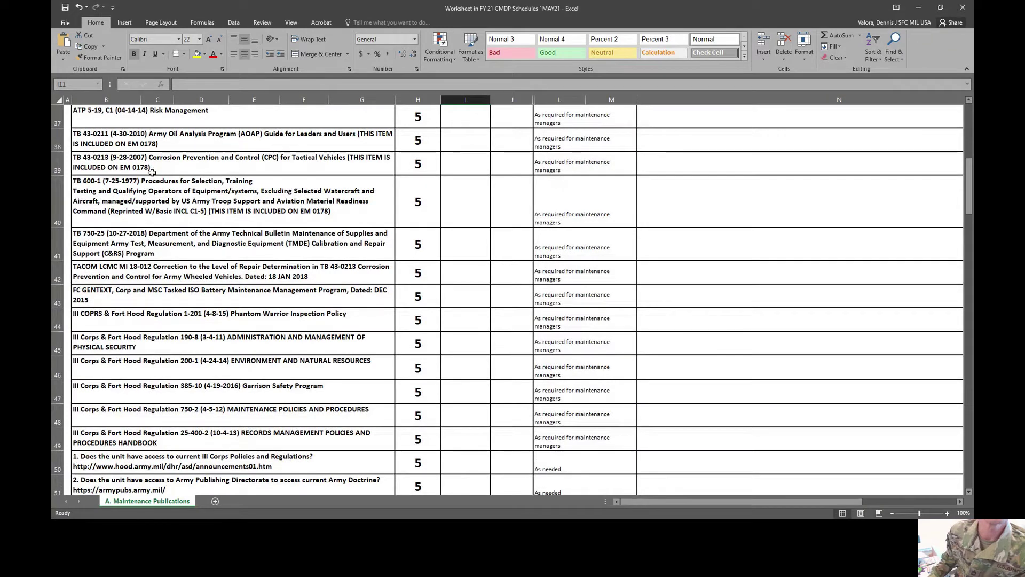
- Review the checklist's regional regulations and publication questions 1 through 9 on access, SOPs, technical manuals and superseded publications
{"action": "scroll", "coordinate": [152, 171], "scroll_direction": "down", "scroll_amount": 2}
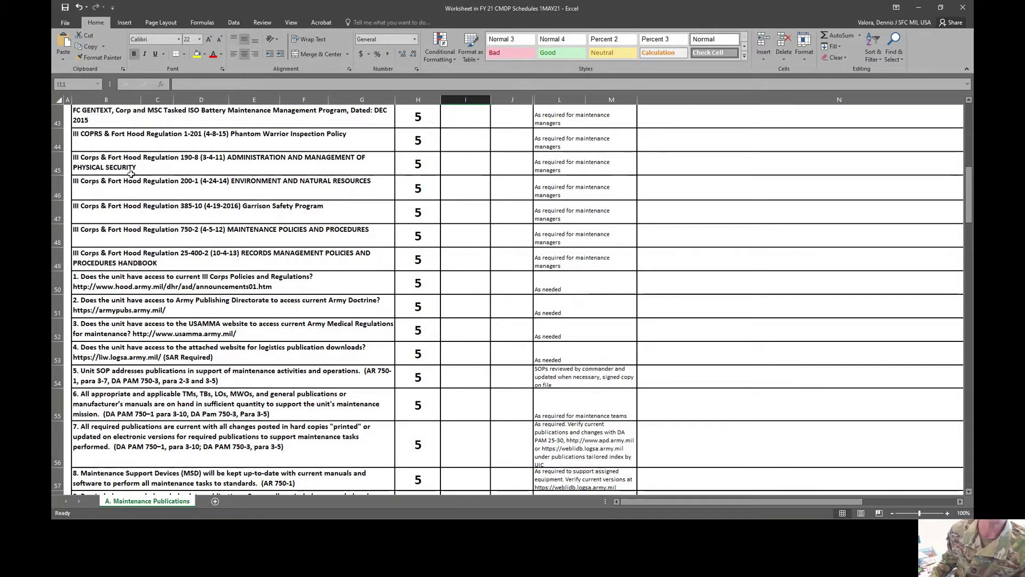
{"action": "scroll", "coordinate": [173, 230], "scroll_direction": "down", "scroll_amount": 1}
{"action": "scroll", "coordinate": [174, 231], "scroll_direction": "down", "scroll_amount": 1}
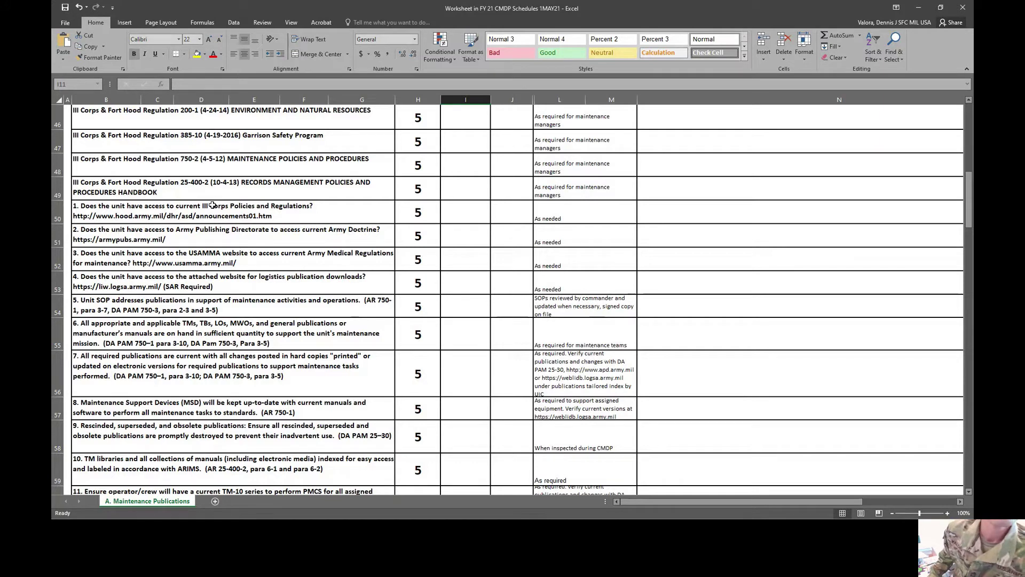
{"action": "left_click", "coordinate": [218, 245]}
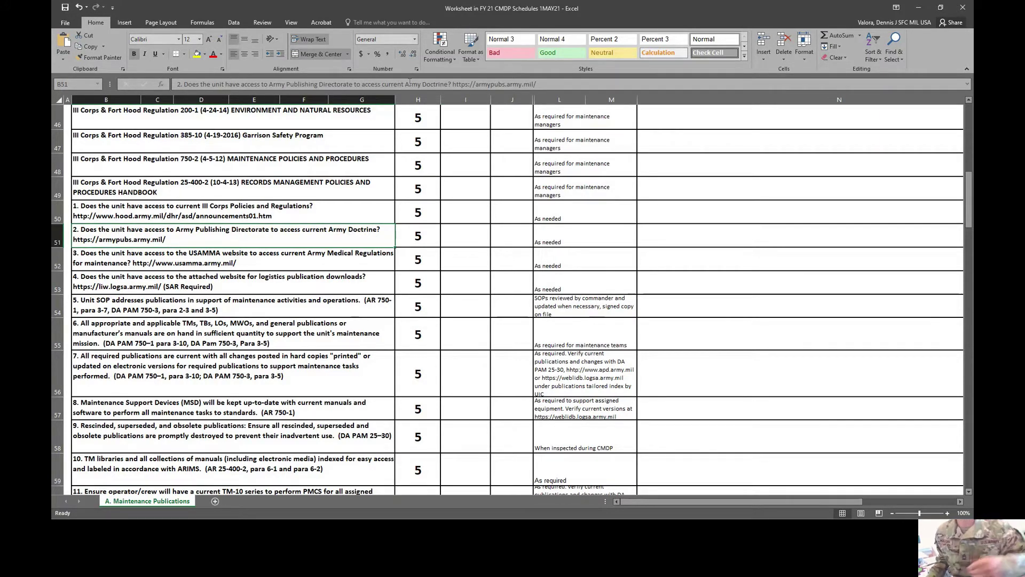
{"action": "left_click", "coordinate": [220, 261]}
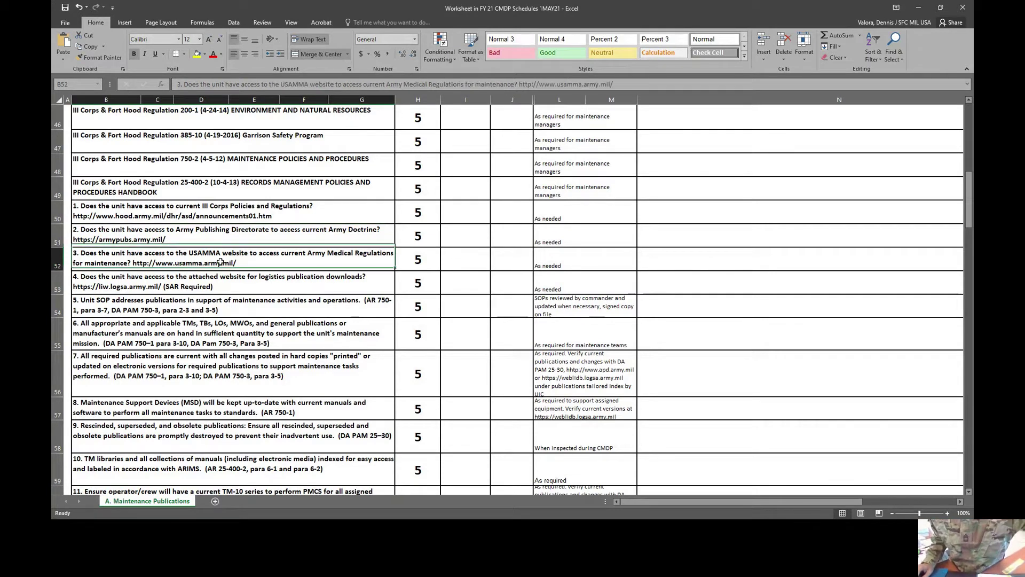
{"action": "scroll", "coordinate": [220, 262], "scroll_direction": "down", "scroll_amount": 1}
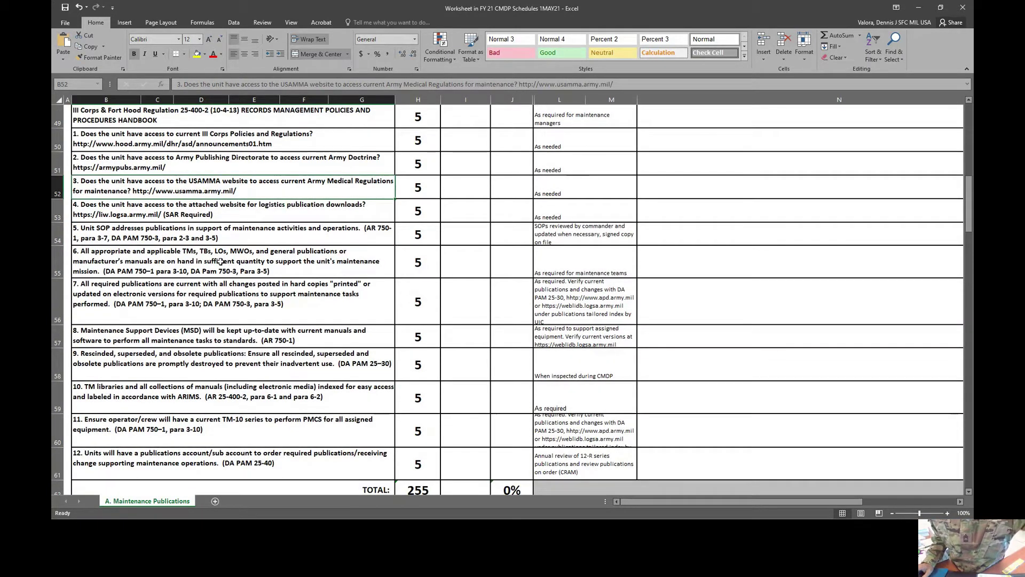
{"action": "left_click", "coordinate": [133, 236]}
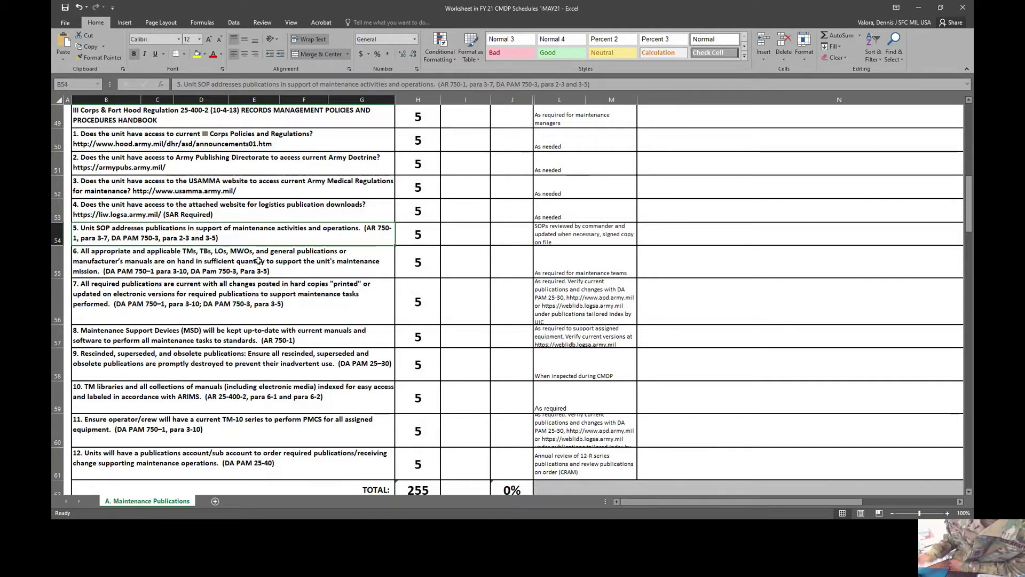
{"action": "left_click", "coordinate": [113, 303]}
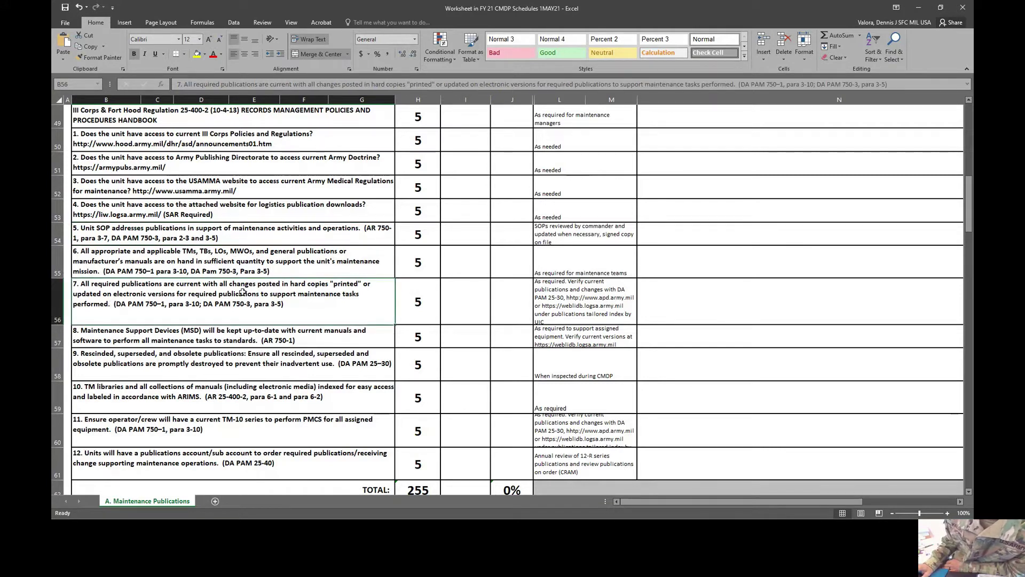
{"action": "left_click", "coordinate": [162, 365]}
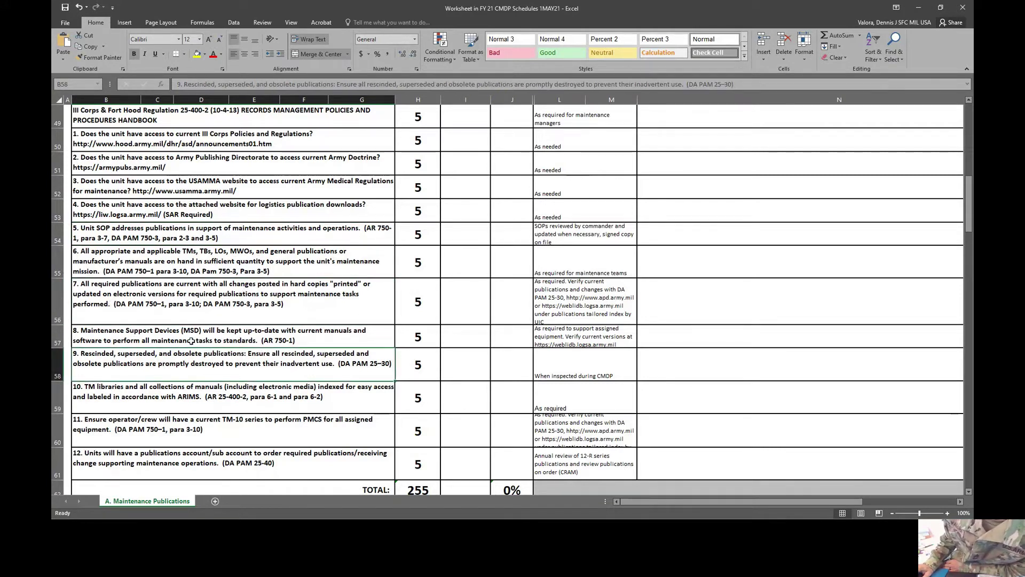
- Review checklist items 10 through 12 on TM libraries, operator TM-10 manuals and publications accounts, along with the total and evaluator rows
{"action": "scroll", "coordinate": [208, 325], "scroll_direction": "down", "scroll_amount": 1}
{"action": "scroll", "coordinate": [208, 326], "scroll_direction": "down", "scroll_amount": 1}
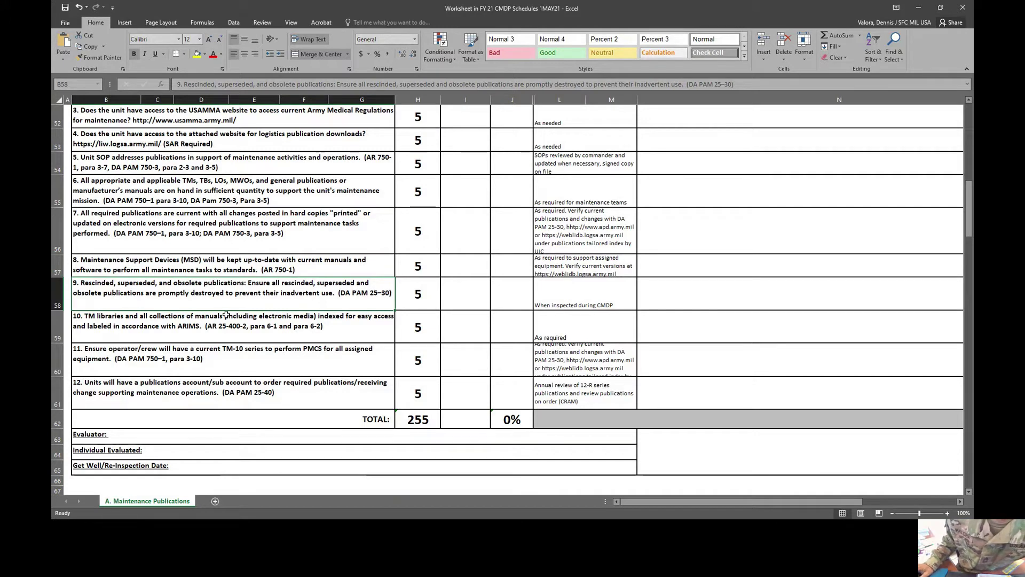
{"action": "left_click", "coordinate": [319, 326]}
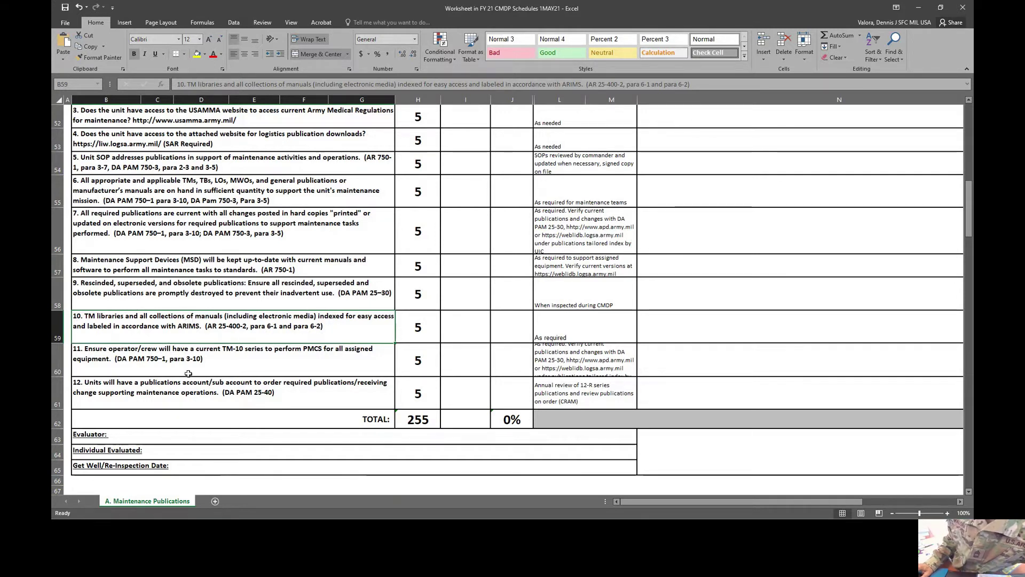
{"action": "scroll", "coordinate": [159, 375], "scroll_direction": "up", "scroll_amount": 1}
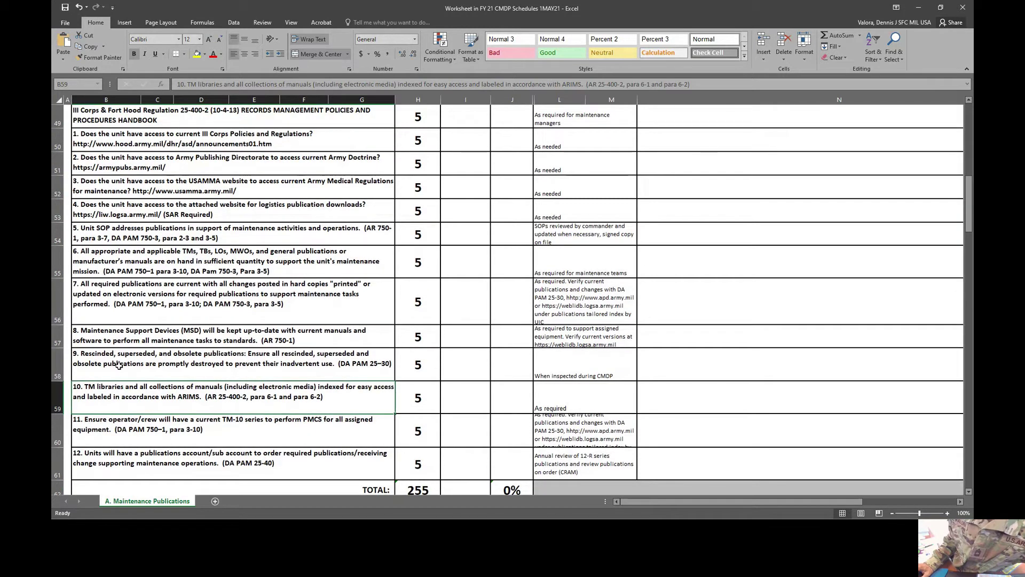
{"action": "left_click", "coordinate": [126, 428]}
{"action": "scroll", "coordinate": [207, 350], "scroll_direction": "down", "scroll_amount": 1}
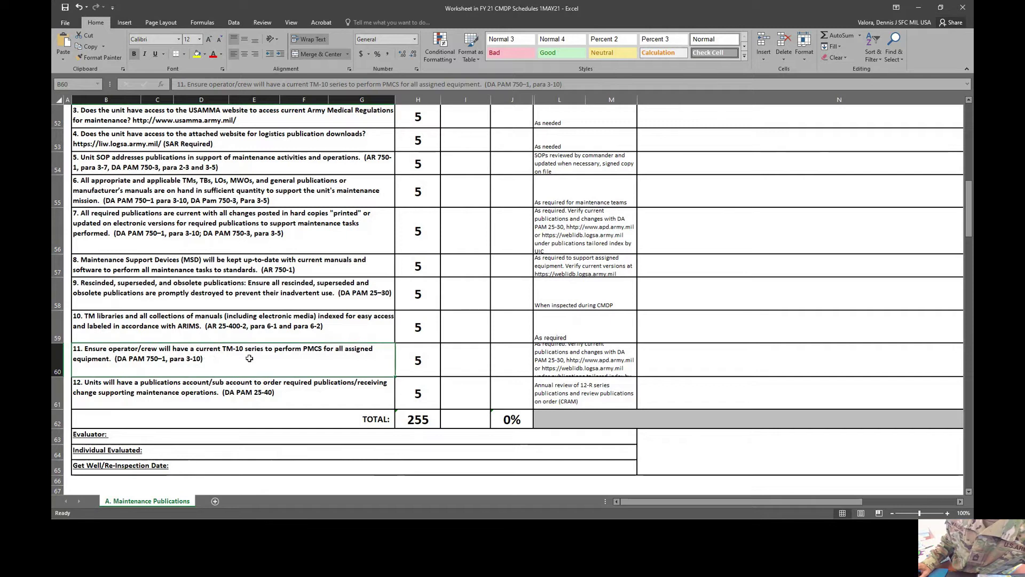
{"action": "left_click_drag", "start_coordinate": [461, 359], "coordinate": [289, 364]}
{"action": "left_click", "coordinate": [290, 364]}
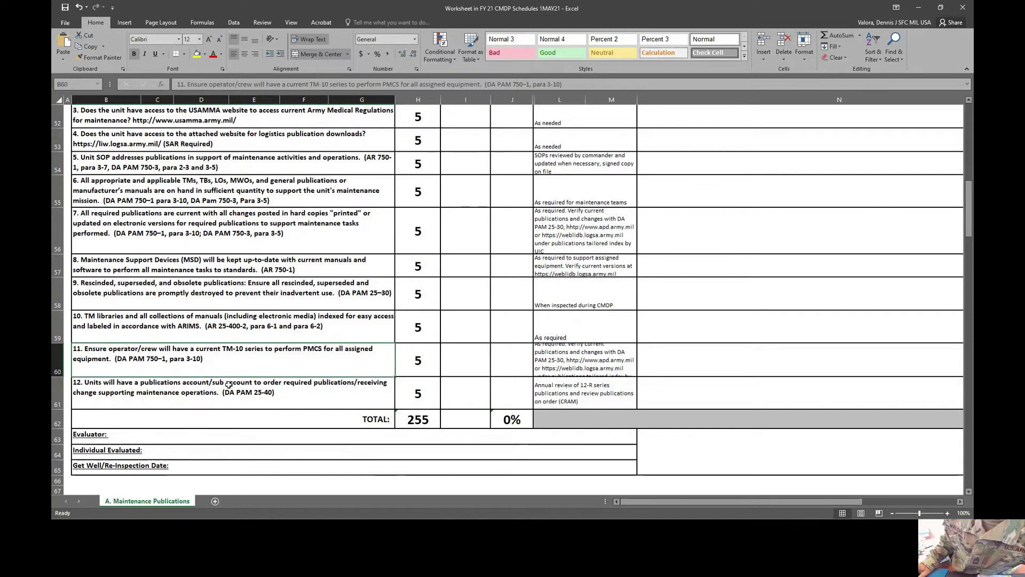
{"action": "left_click", "coordinate": [335, 395]}
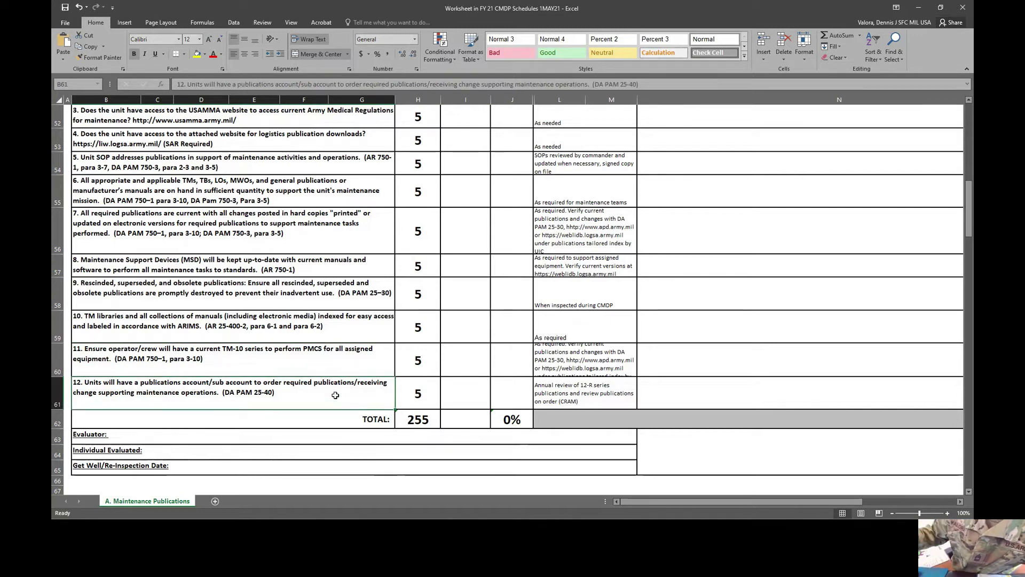
{"action": "scroll", "coordinate": [195, 330], "scroll_direction": "down", "scroll_amount": 2}
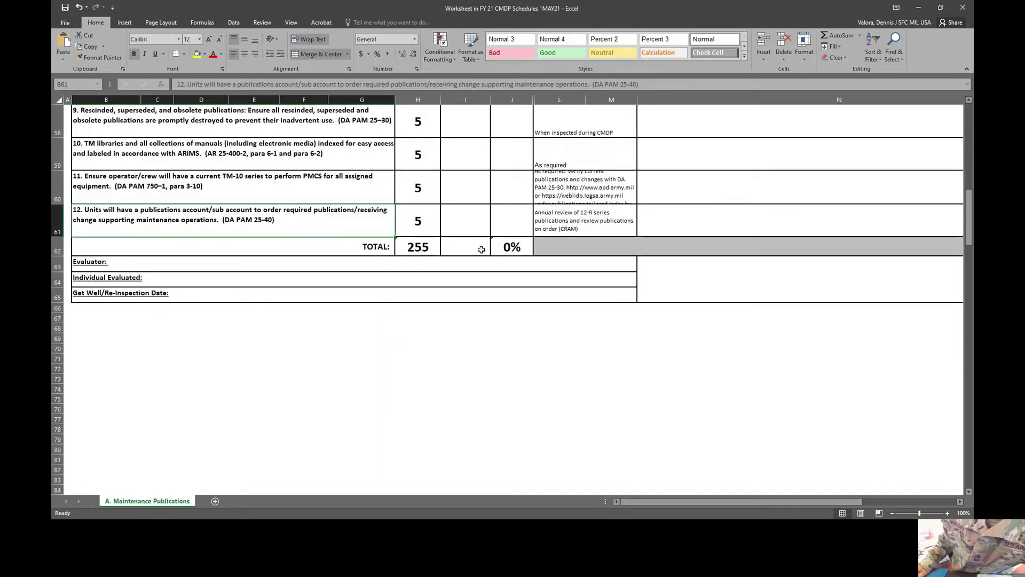
- Enter an assessed value of 5 for the AR 25-400-2 publication in the first checklist row
{"action": "scroll", "coordinate": [475, 248], "scroll_direction": "up", "scroll_amount": 5}
{"action": "scroll", "coordinate": [476, 248], "scroll_direction": "up", "scroll_amount": 10}
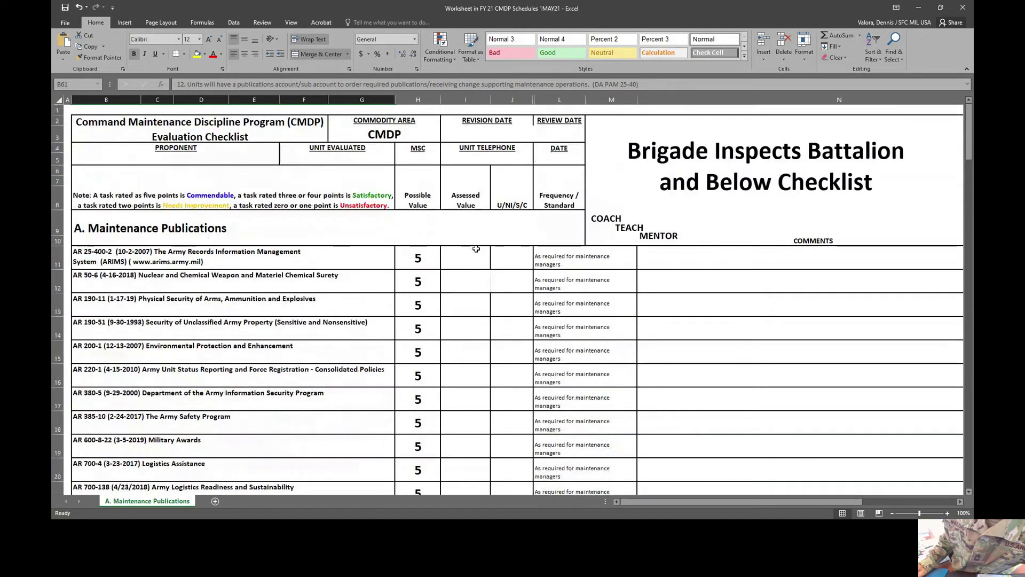
{"action": "scroll", "coordinate": [476, 248], "scroll_direction": "down", "scroll_amount": 4}
{"action": "scroll", "coordinate": [475, 249], "scroll_direction": "up", "scroll_amount": 4}
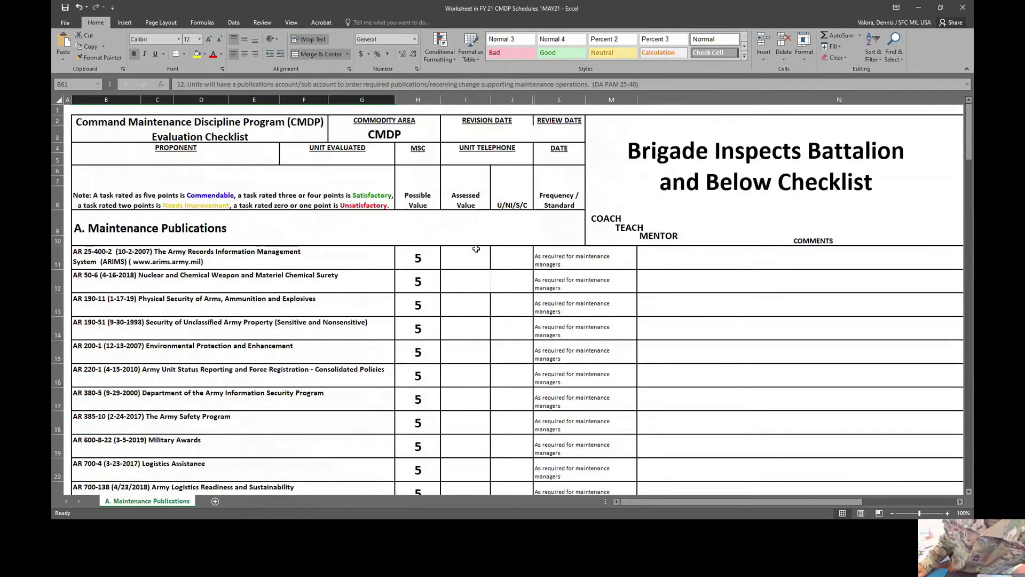
{"action": "left_click", "coordinate": [468, 254]}
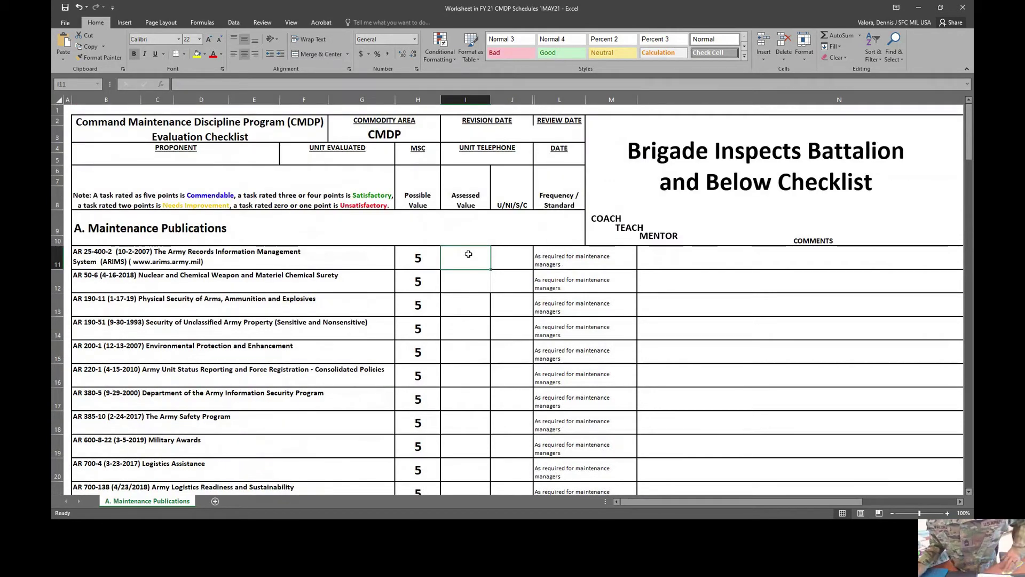
{"action": "type", "text": "5"}
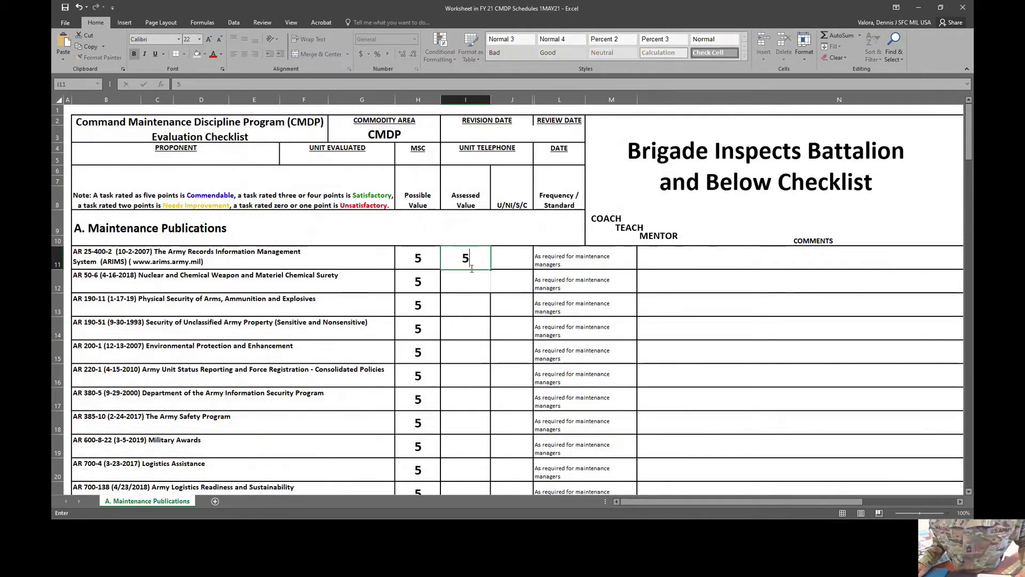
{"action": "left_click", "coordinate": [671, 260]}
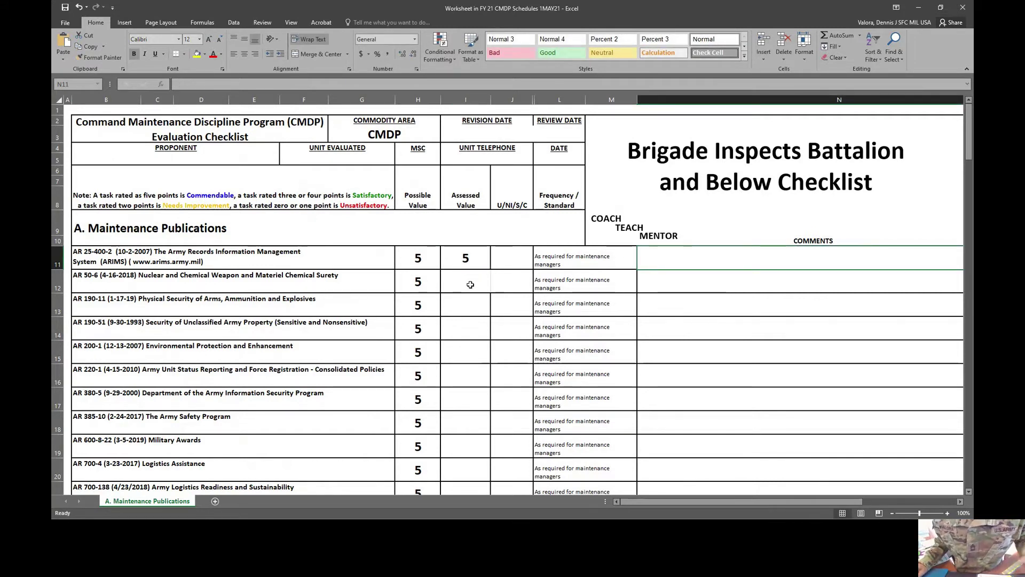
{"action": "type", "text": "o"}
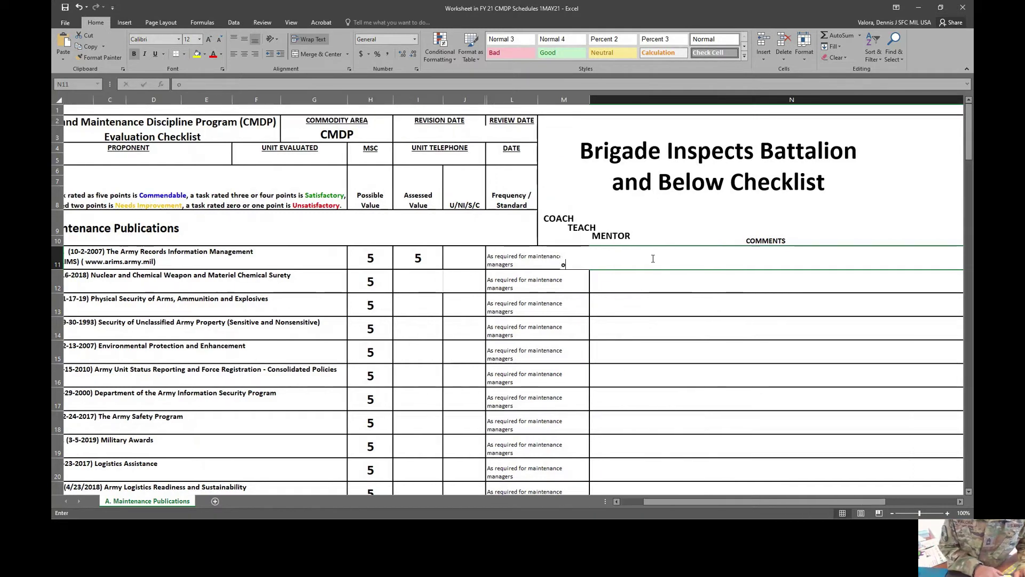
{"action": "key", "text": "BackSpace"}
{"action": "type", "text": "On disk"}
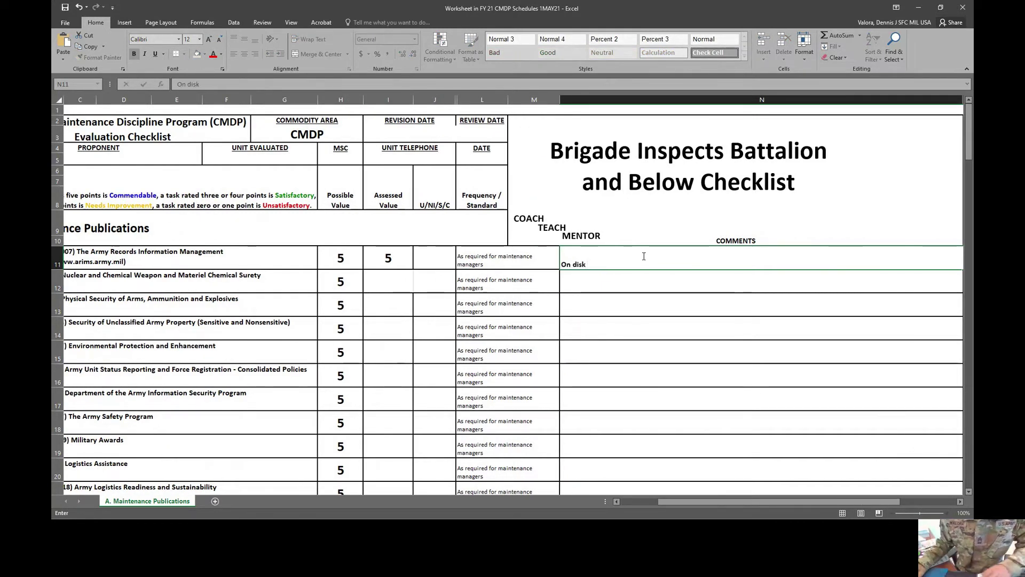
{"action": "key", "text": "BackSpace"}
{"action": "key", "text": "BackSpace"}
{"action": "key", "text": "BackSpace"}
{"action": "key", "text": "BackSpace"}
{"action": "key", "text": "BackSpace"}
{"action": "key", "text": "BackSpace"}
{"action": "key", "text": "BackSpace"}
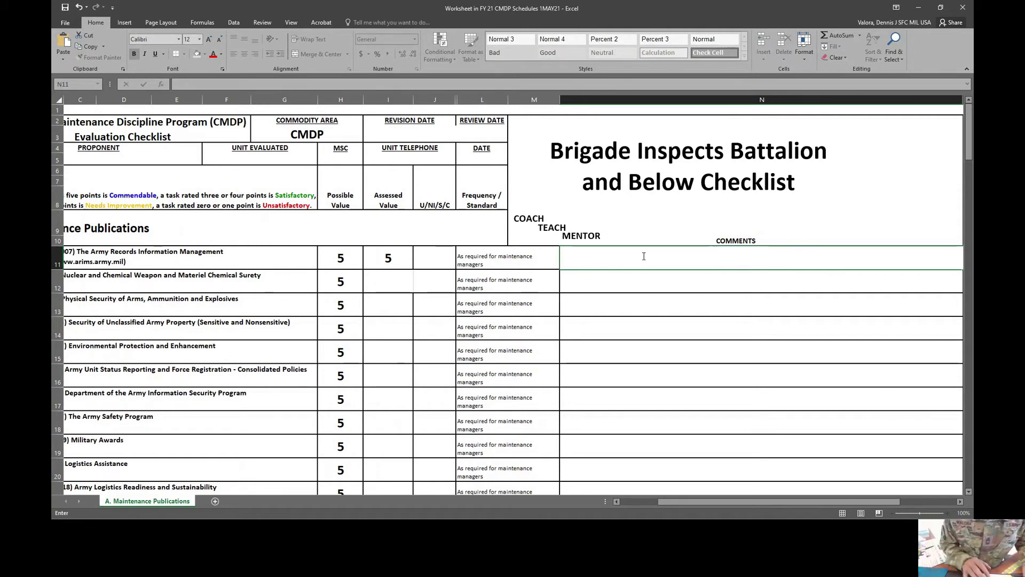
{"action": "type", "text": "Unit has"}
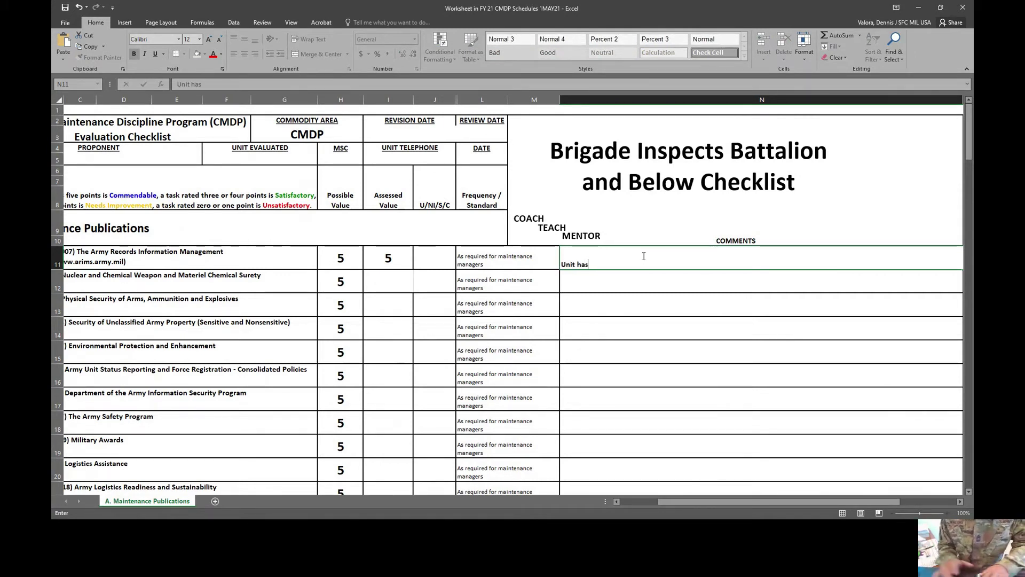
{"action": "key", "text": "BackSpace"}
{"action": "key", "text": "BackSpace"}
{"action": "key", "text": "BackSpace"}
{"action": "key", "text": "BackSpace"}
{"action": "key", "text": "BackSpace"}
{"action": "key", "text": "BackSpace"}
{"action": "key", "text": "BackSpace"}
{"action": "key", "text": "BackSpace"}
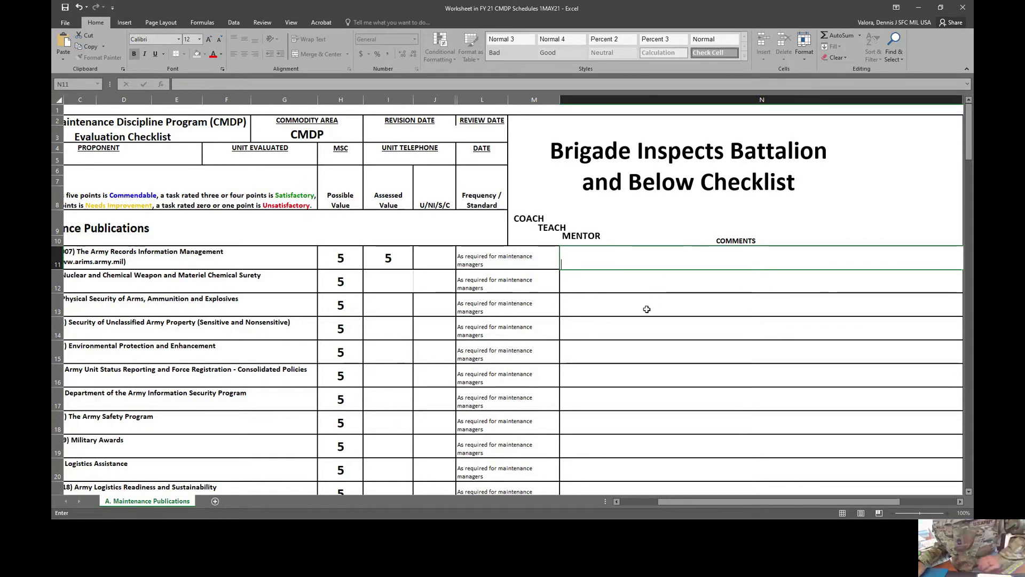
- Enter the comment "OPERATORS NOT USING TM DURING PMCS/ USIN" for item 11 on operator TM-10 manuals
{"action": "scroll", "coordinate": [646, 309], "scroll_direction": "down", "scroll_amount": 18}
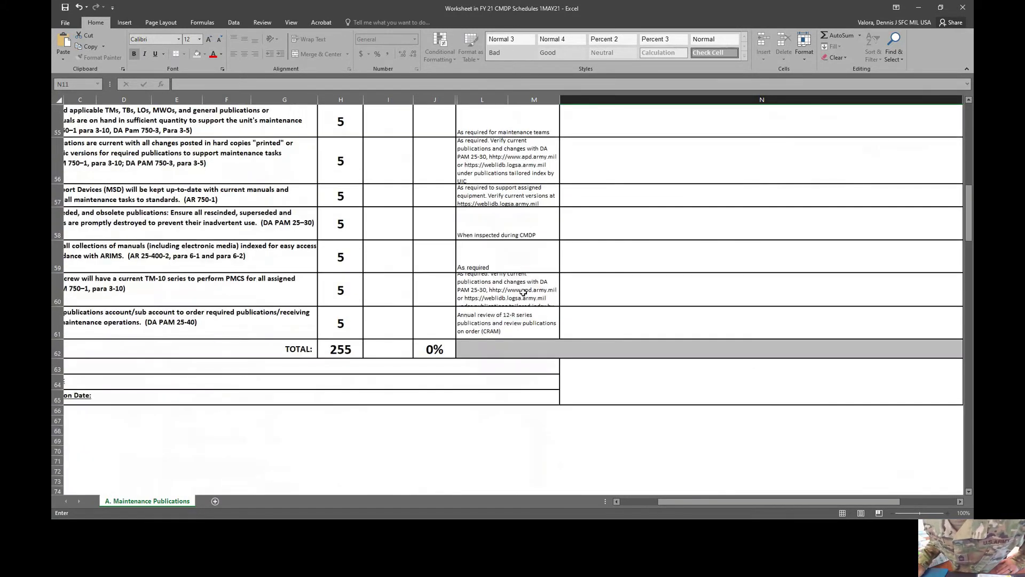
{"action": "left_click_drag", "start_coordinate": [756, 507], "coordinate": [647, 508]}
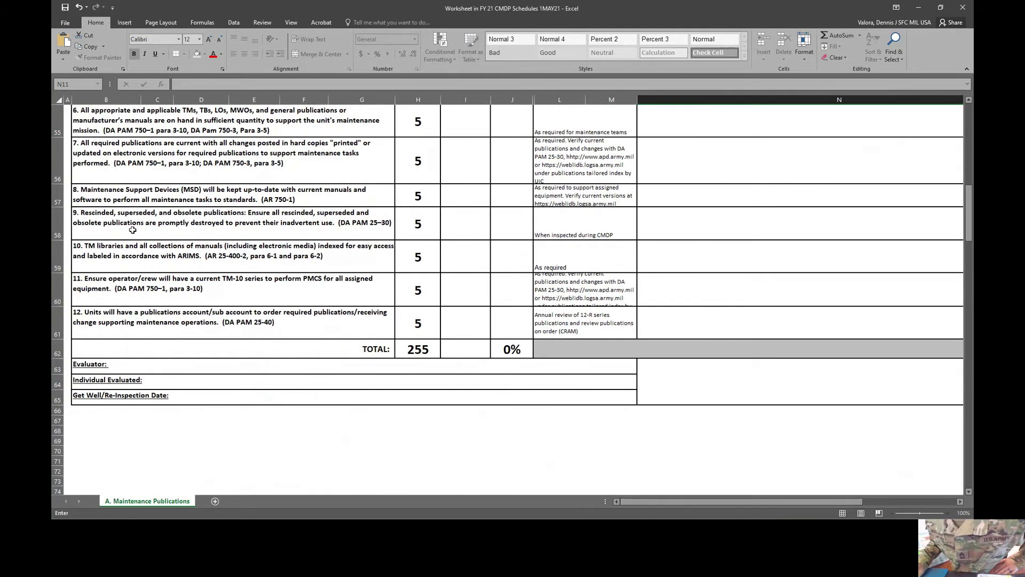
{"action": "left_click", "coordinate": [132, 287]}
{"action": "left_click", "coordinate": [725, 287]}
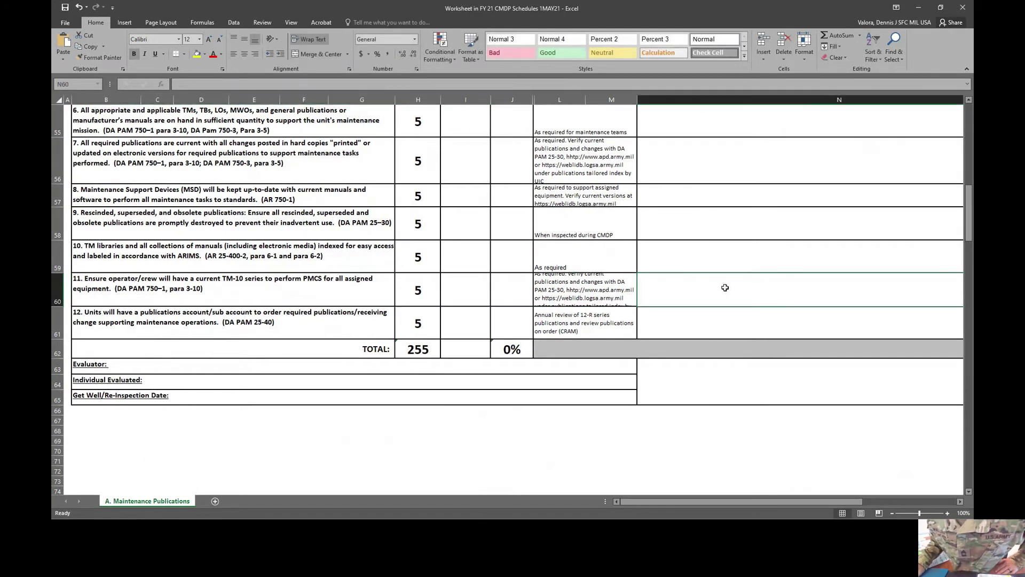
{"action": "type", "text": "OPER"}
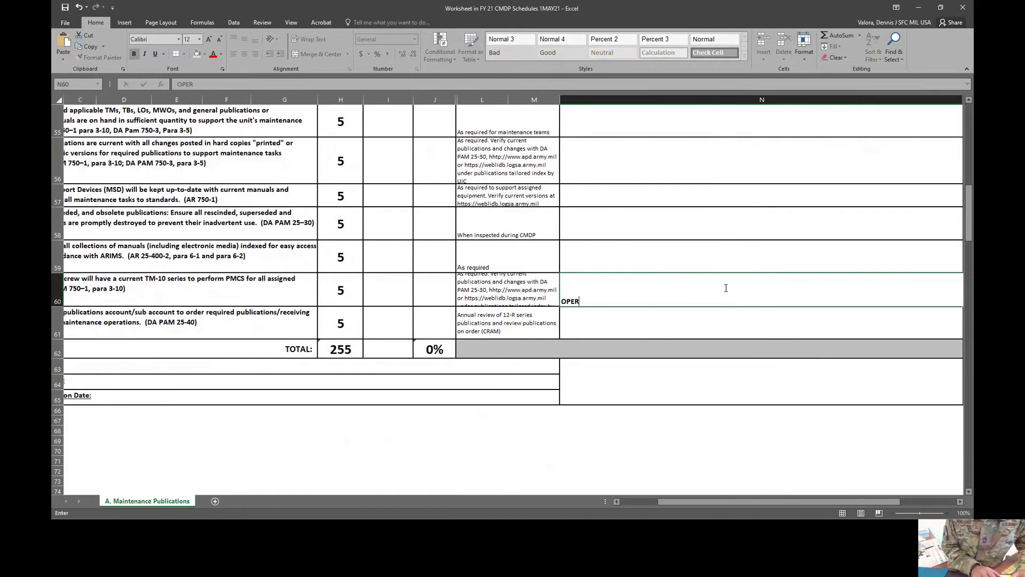
{"action": "type", "text": "ATORS NOT USING"}
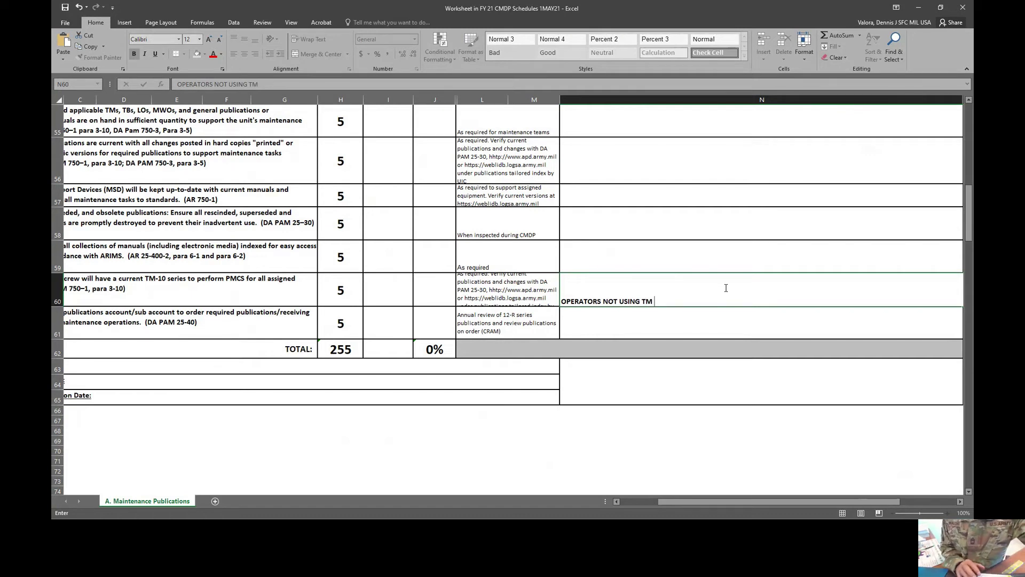
{"action": "type", "text": "TM DURING pmcs"}
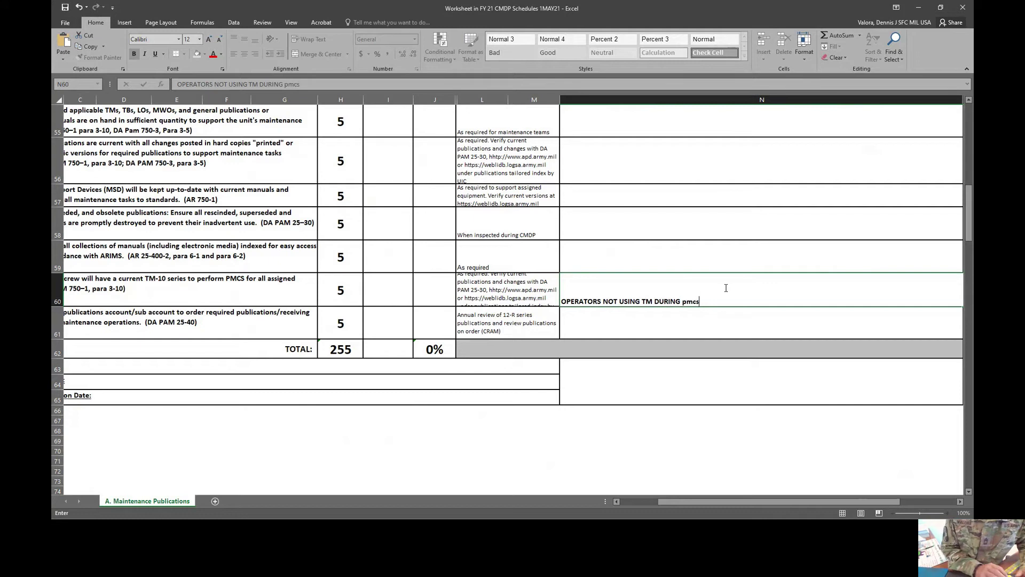
{"action": "key", "text": "BackSpace"}
{"action": "key", "text": "BackSpace"}
{"action": "key", "text": "BackSpace"}
{"action": "key", "text": "BackSpace"}
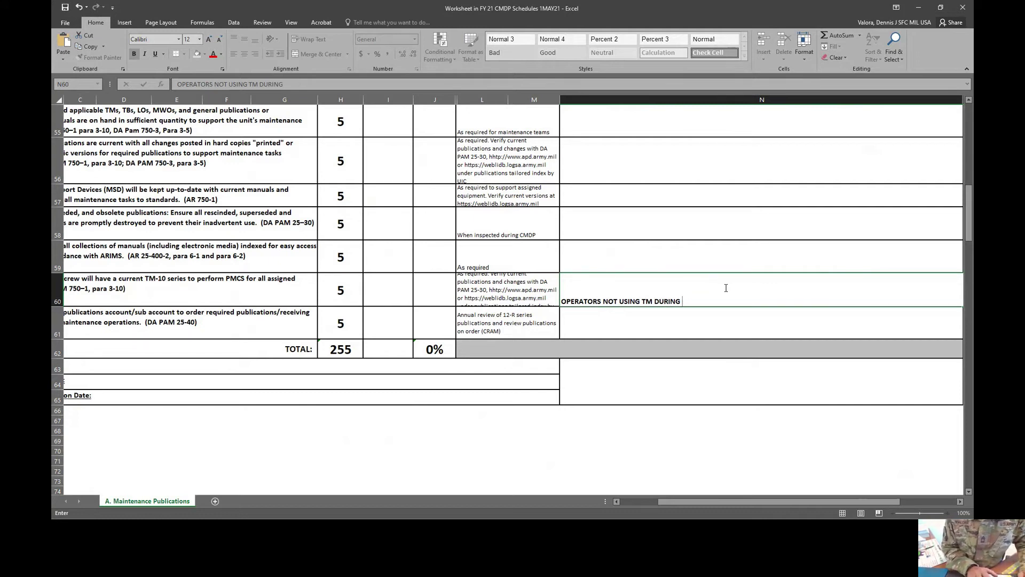
{"action": "type", "text": "PMCS/ USIN"}
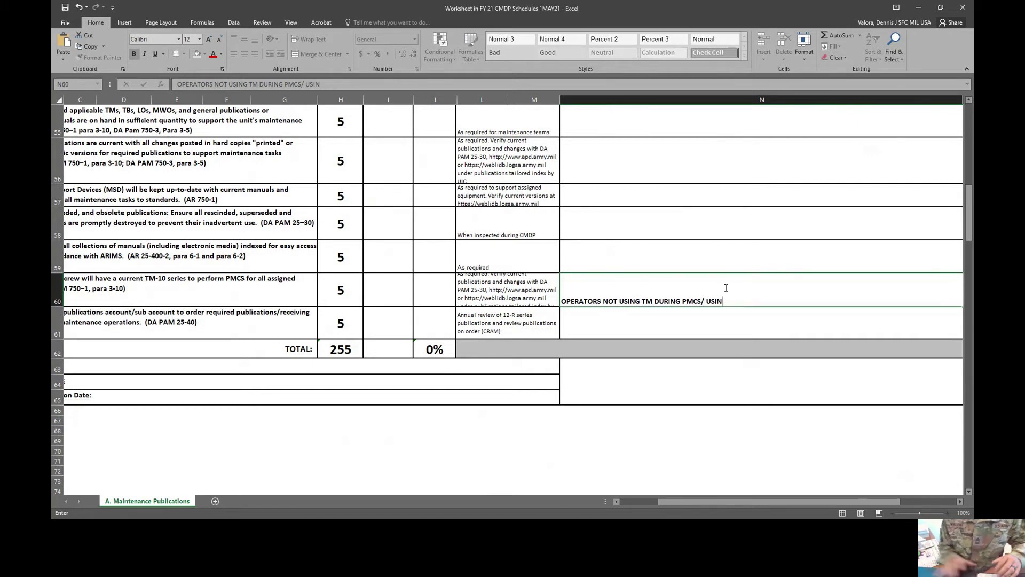
- Enter an assessed value of 3 for item 11 on operator TM-10 manuals
{"action": "left_click", "coordinate": [384, 295]}
{"action": "type", "text": "3"}
{"action": "key", "text": "Up"}
{"action": "key", "text": "Up"}
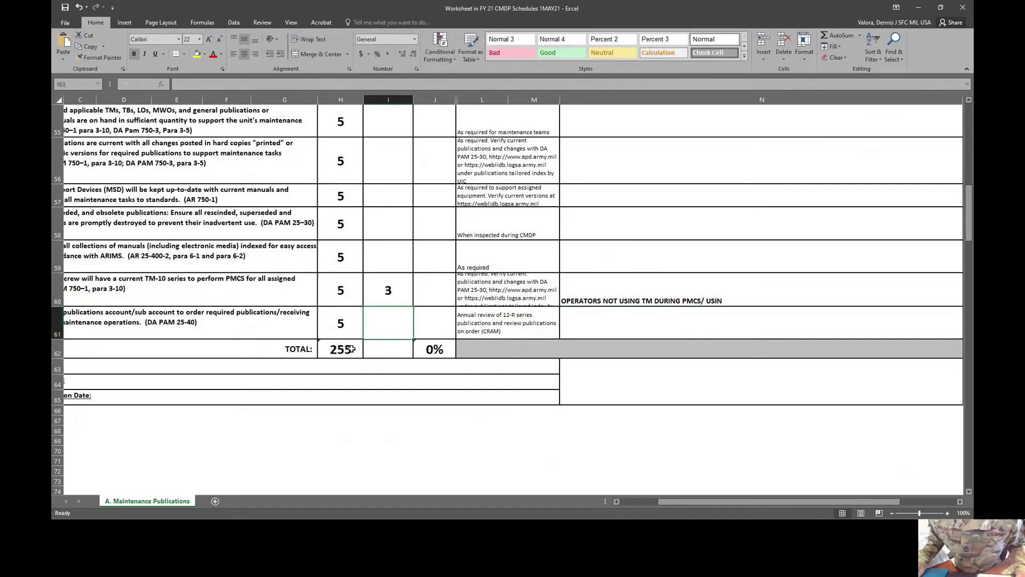
- Fill the Possible Value total formula across into the Assessed Value cell of the total row
{"action": "left_click", "coordinate": [355, 348]}
{"action": "left_click_drag", "start_coordinate": [363, 359], "coordinate": [416, 360]}
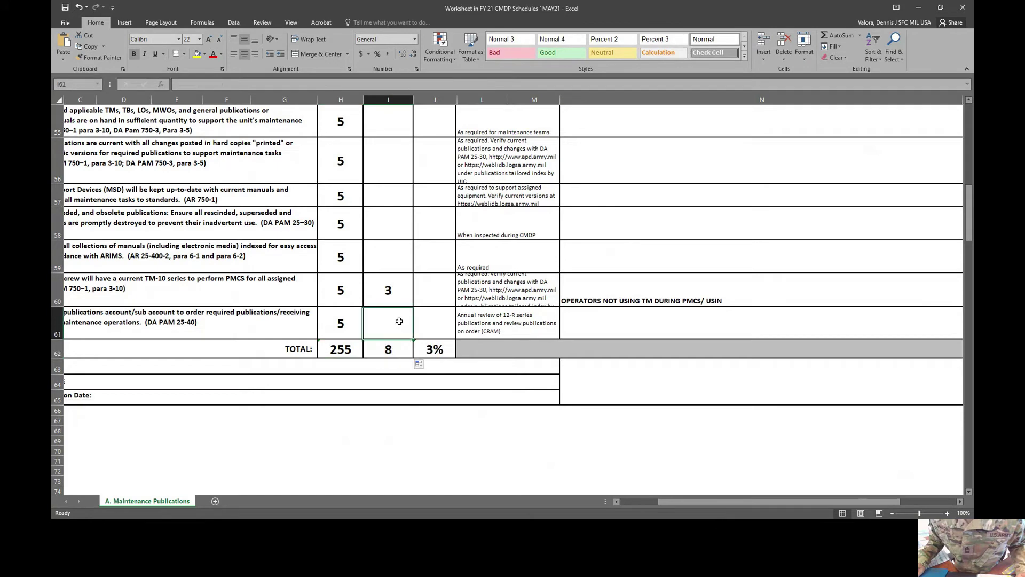
- Review the assessed total and compare it with the assessed values entered throughout the checklist
{"action": "left_click", "coordinate": [386, 295]}
{"action": "left_click", "coordinate": [383, 353]}
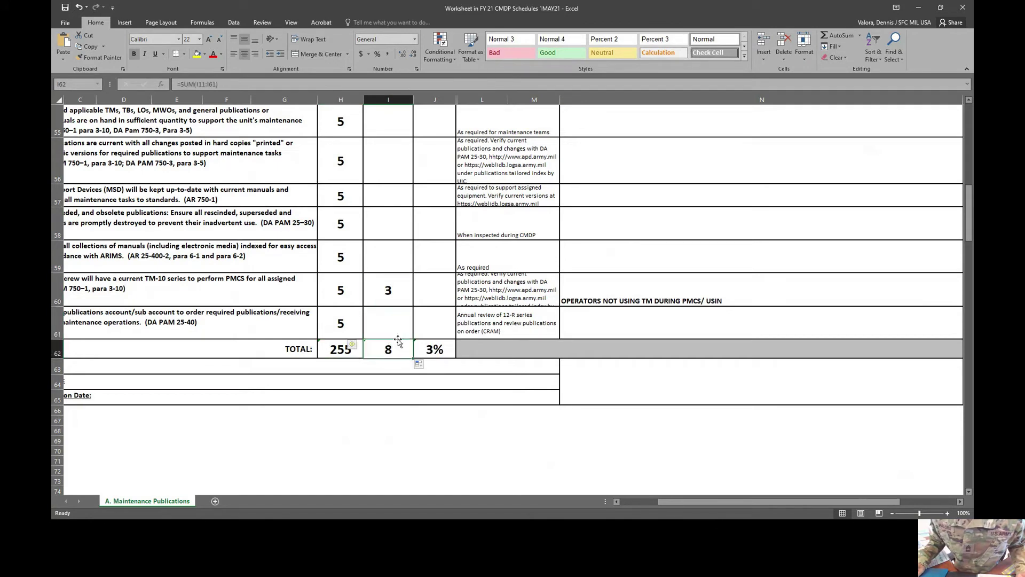
{"action": "scroll", "coordinate": [384, 306], "scroll_direction": "up", "scroll_amount": 15}
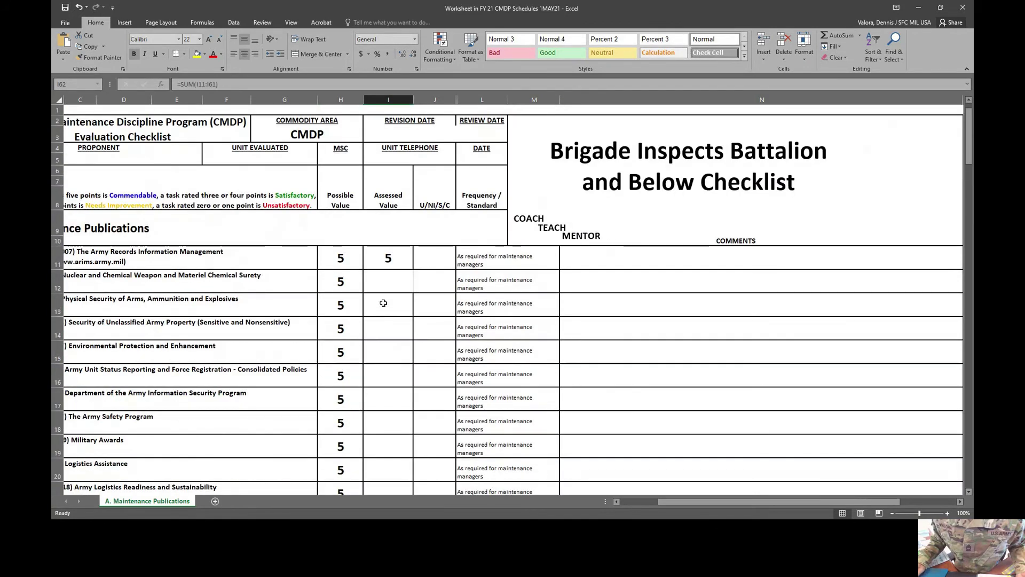
{"action": "scroll", "coordinate": [388, 309], "scroll_direction": "down", "scroll_amount": 8}
{"action": "scroll", "coordinate": [388, 309], "scroll_direction": "down", "scroll_amount": 12}
{"action": "scroll", "coordinate": [385, 299], "scroll_direction": "up", "scroll_amount": 20}
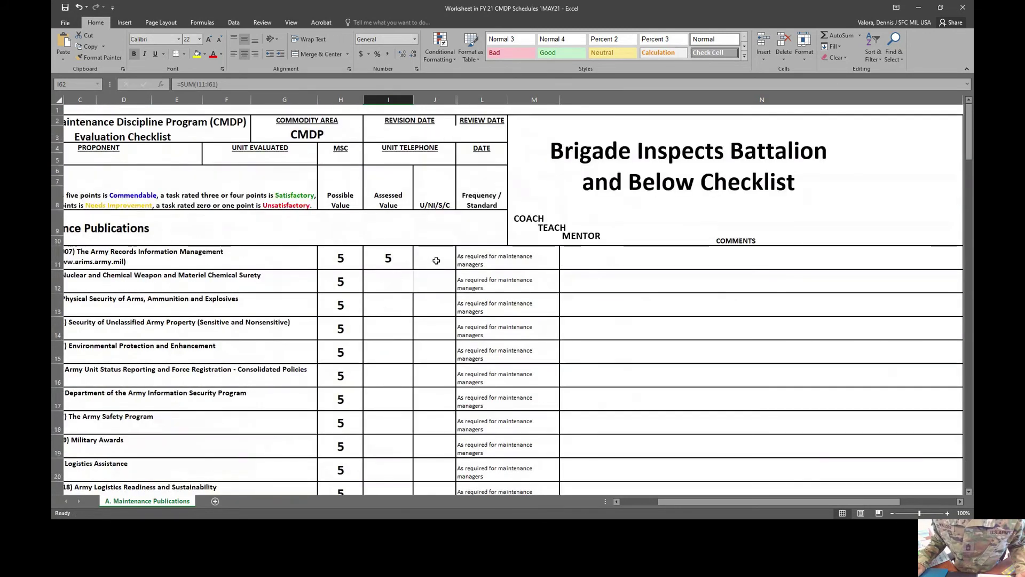
{"action": "scroll", "coordinate": [492, 294], "scroll_direction": "down", "scroll_amount": 14}
{"action": "scroll", "coordinate": [413, 315], "scroll_direction": "up", "scroll_amount": 14}
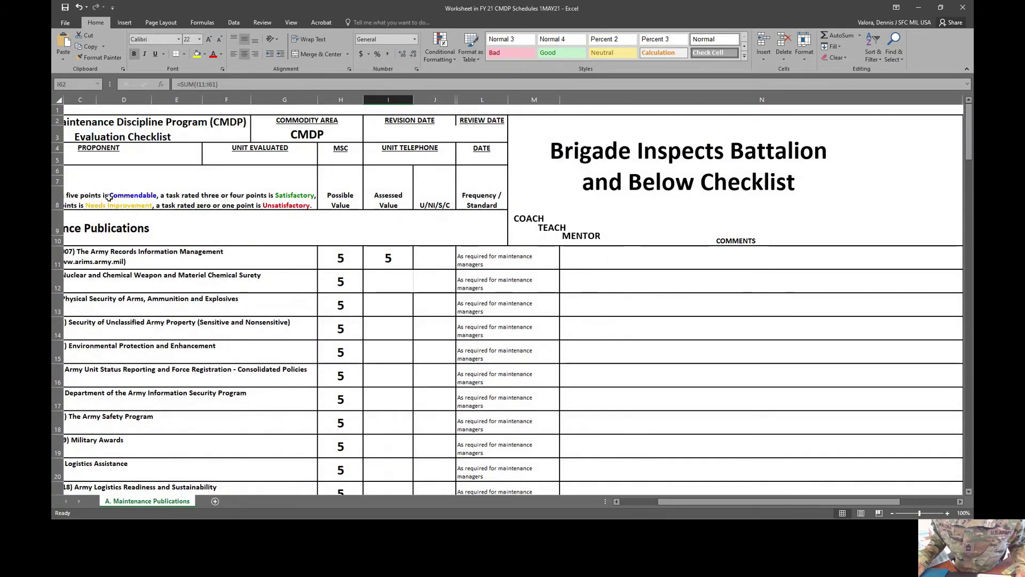
- Examine the rating note on Commendable, Satisfactory, Needs Improvement and Unsatisfactory points, along with the checklist's value, frequency and comments columns
{"action": "left_click", "coordinate": [134, 196]}
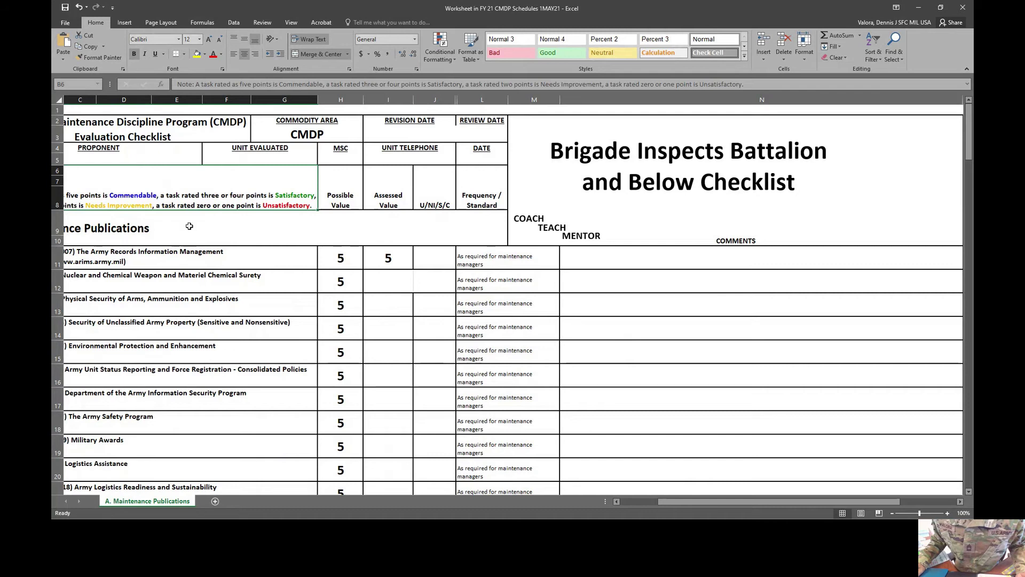
{"action": "left_click_drag", "start_coordinate": [749, 502], "coordinate": [642, 502]}
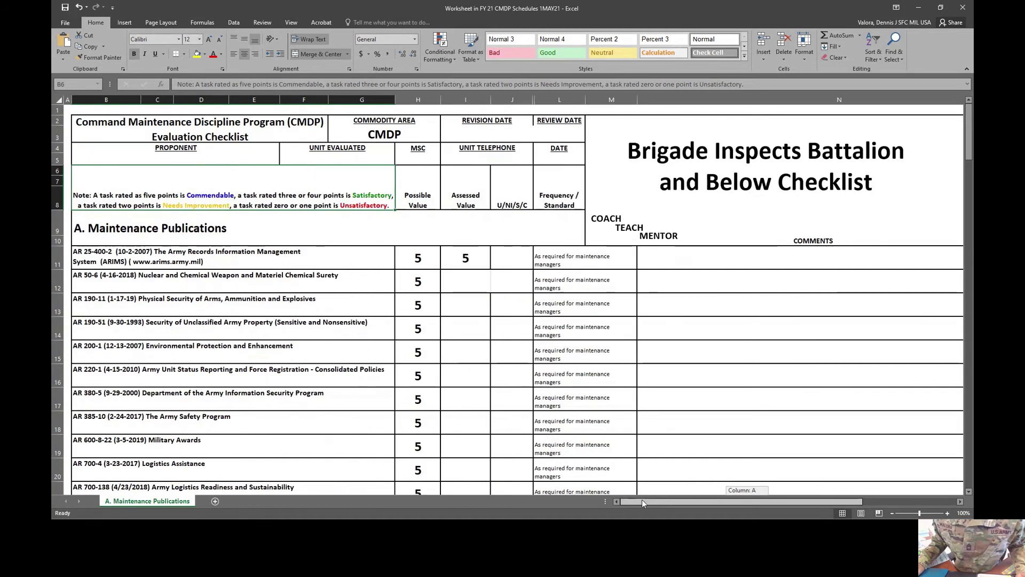
{"action": "left_click_drag", "start_coordinate": [650, 498], "coordinate": [801, 457]}
{"action": "left_click_drag", "start_coordinate": [368, 304], "coordinate": [368, 328]}
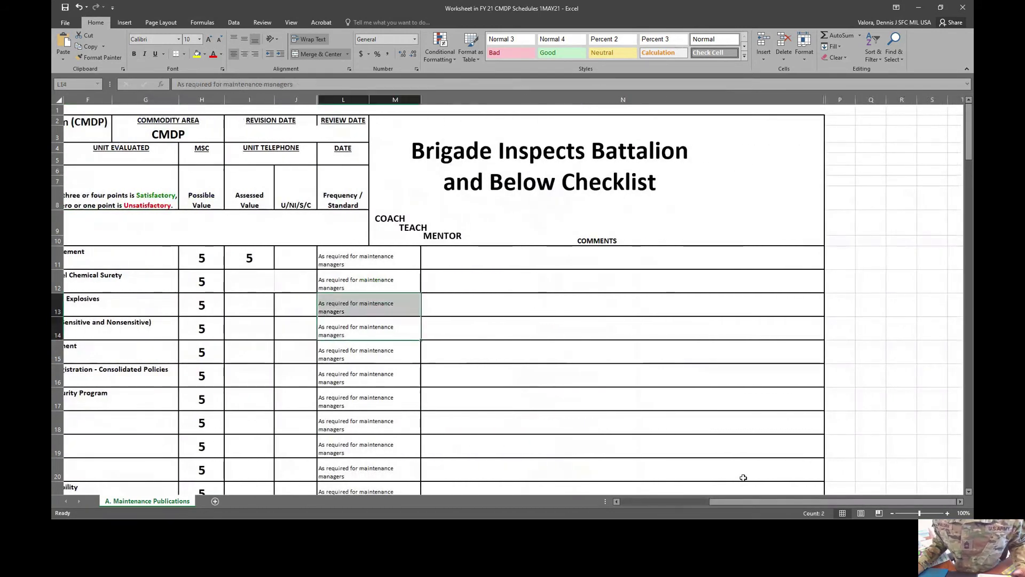
{"action": "left_click_drag", "start_coordinate": [749, 505], "coordinate": [659, 504]}
{"action": "left_click", "coordinate": [476, 330]}
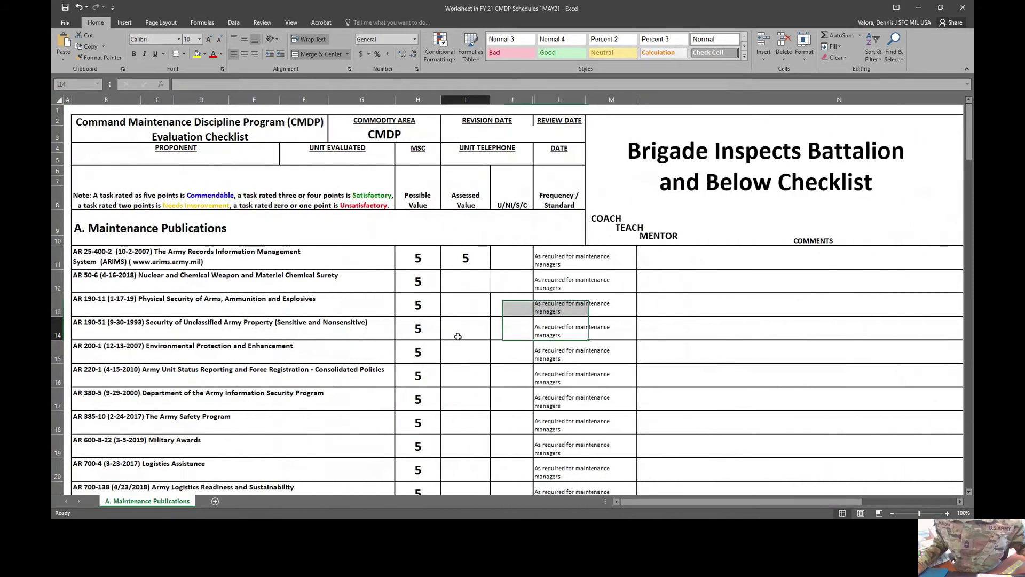
- Examine the Evaluator, Individual Evaluated and Get Well/Re-Inspection Date fields below the total row, and look back over the publications list
{"action": "scroll", "coordinate": [476, 330], "scroll_direction": "down", "scroll_amount": 20}
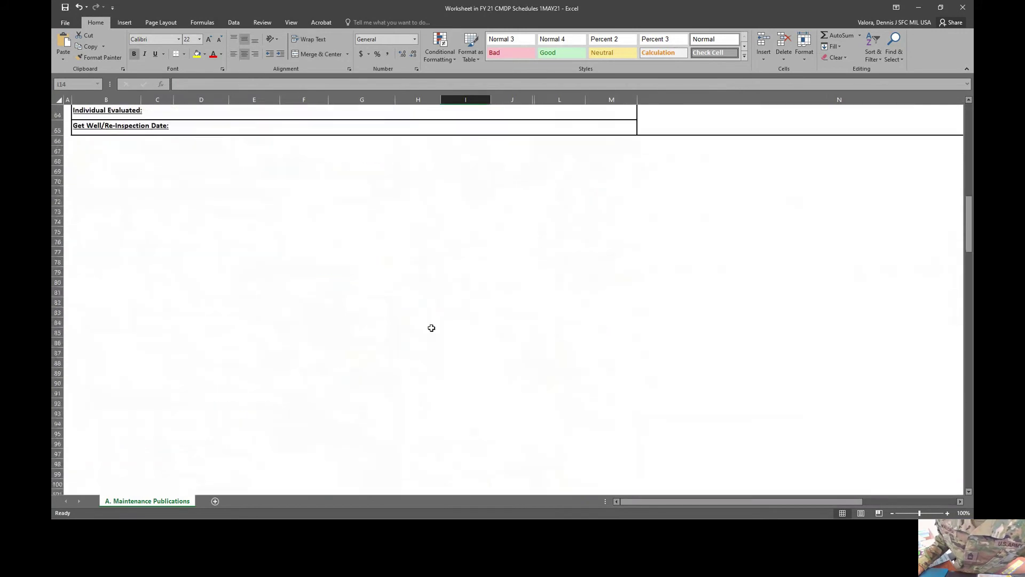
{"action": "scroll", "coordinate": [429, 325], "scroll_direction": "up", "scroll_amount": 4}
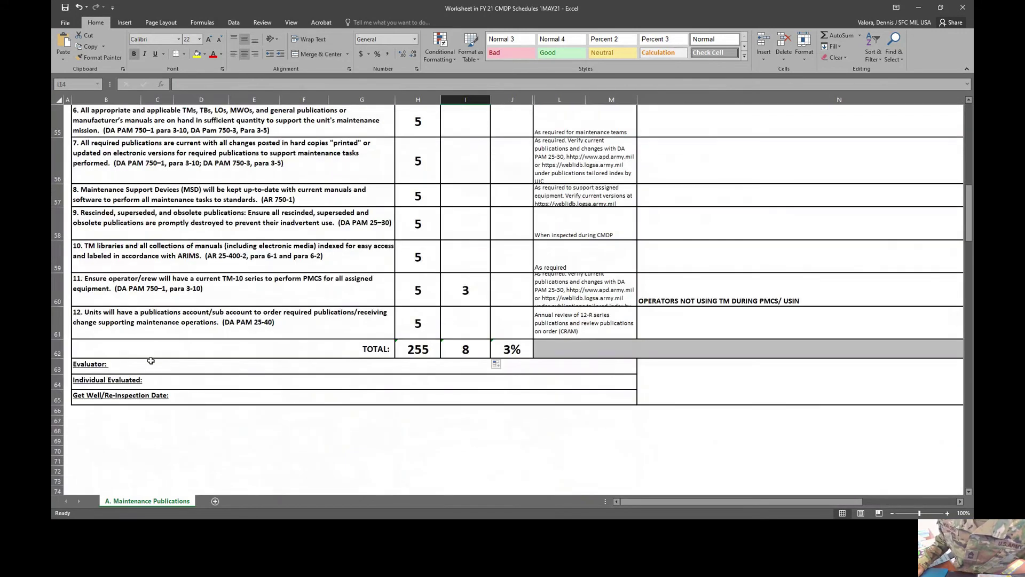
{"action": "left_click", "coordinate": [151, 361]}
{"action": "left_click", "coordinate": [164, 382]}
{"action": "left_click", "coordinate": [194, 397]}
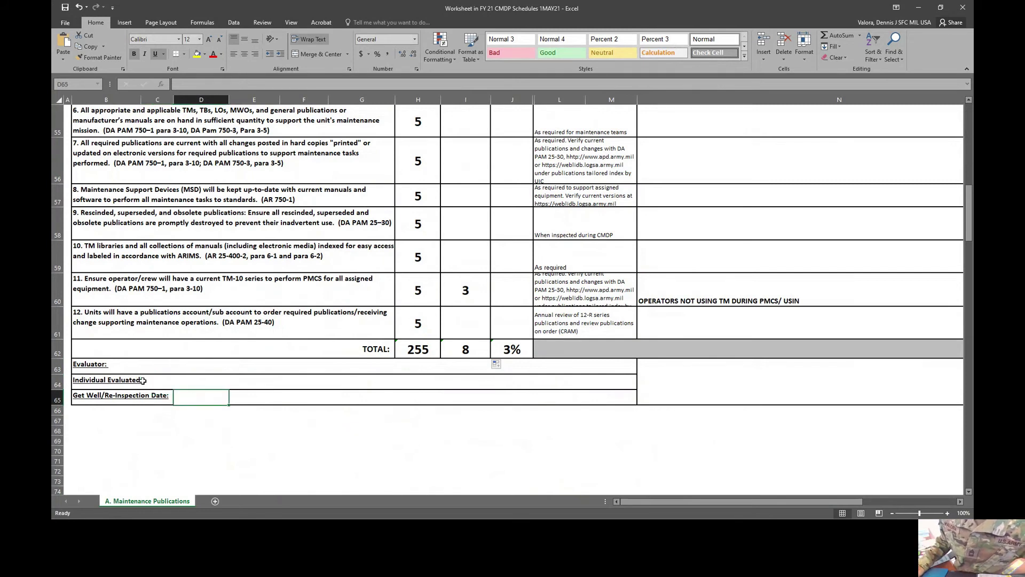
{"action": "left_click", "coordinate": [239, 396]}
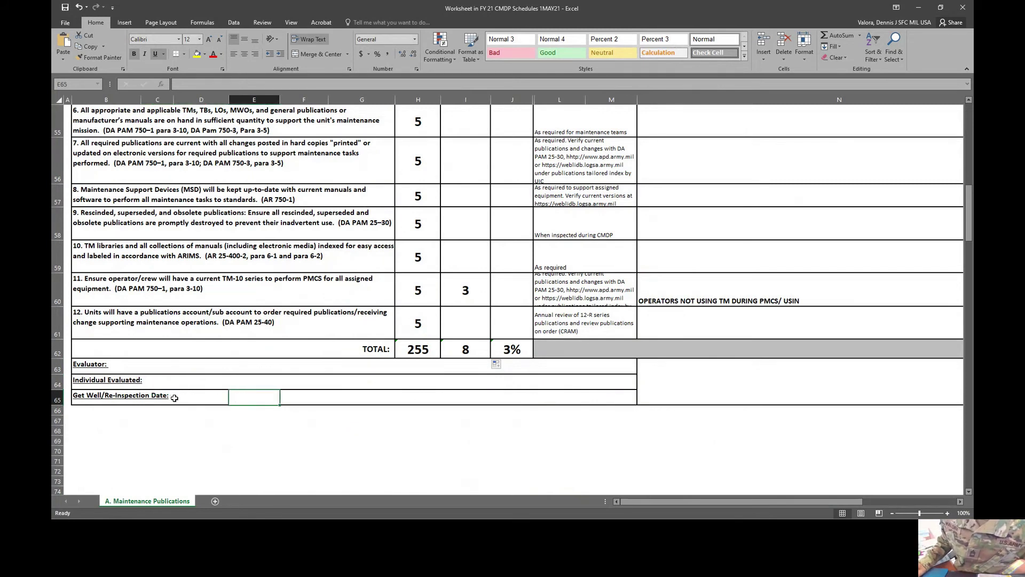
{"action": "left_click", "coordinate": [175, 397]}
{"action": "left_click", "coordinate": [273, 402]}
{"action": "left_click", "coordinate": [201, 398]}
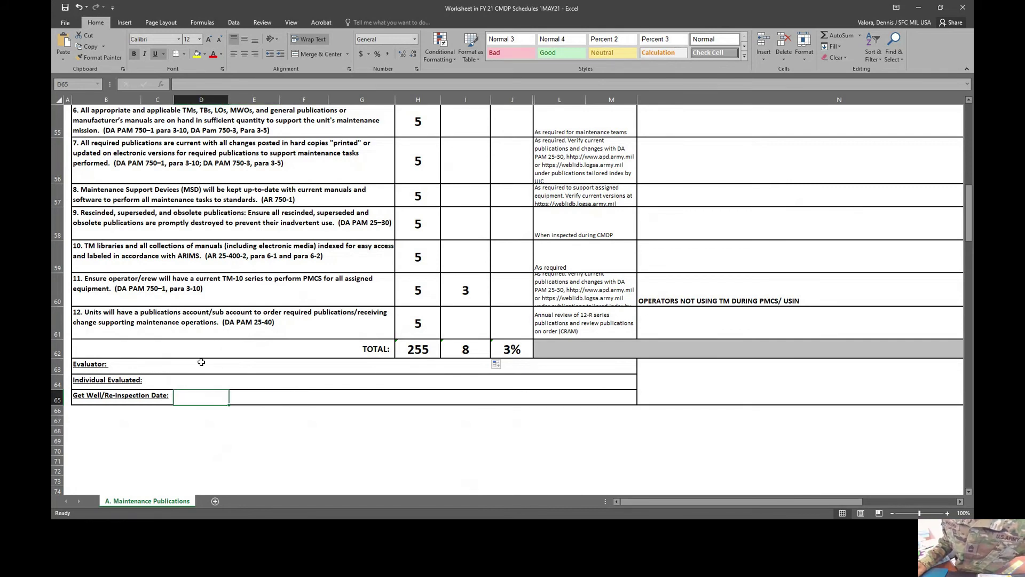
{"action": "scroll", "coordinate": [282, 373], "scroll_direction": "down", "scroll_amount": 7}
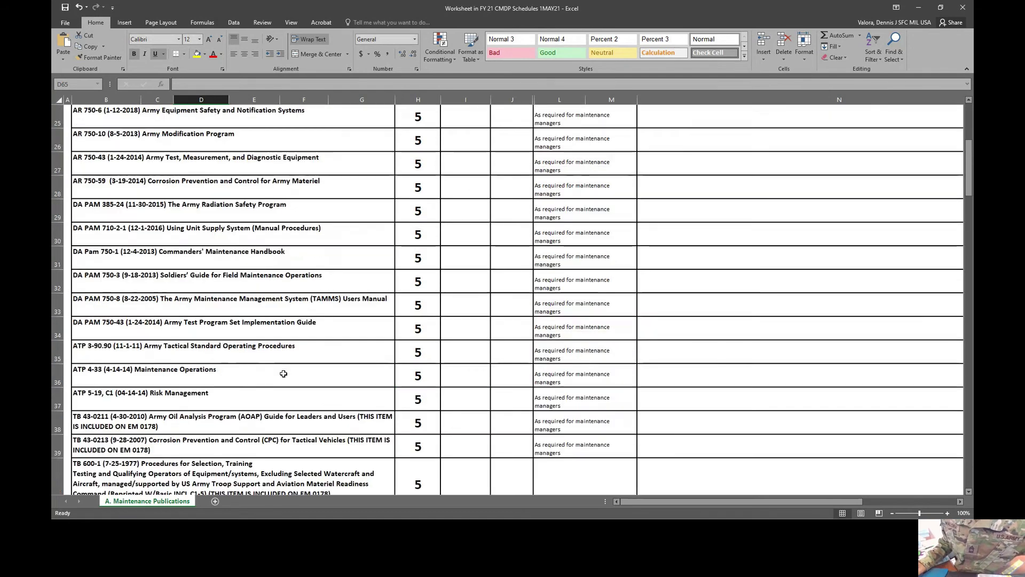